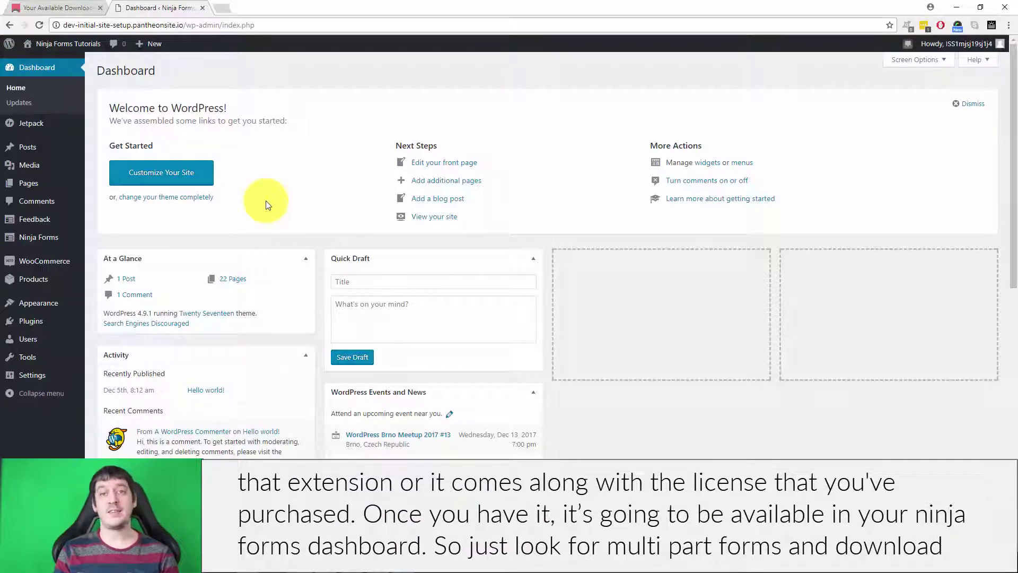
Download the Multi-Part Forms add-on zip, ninja-forms-multi-part-v3.0.22.zip, from the Ninja Forms downloads page
{"action": "left_click", "coordinate": [37, 8]}
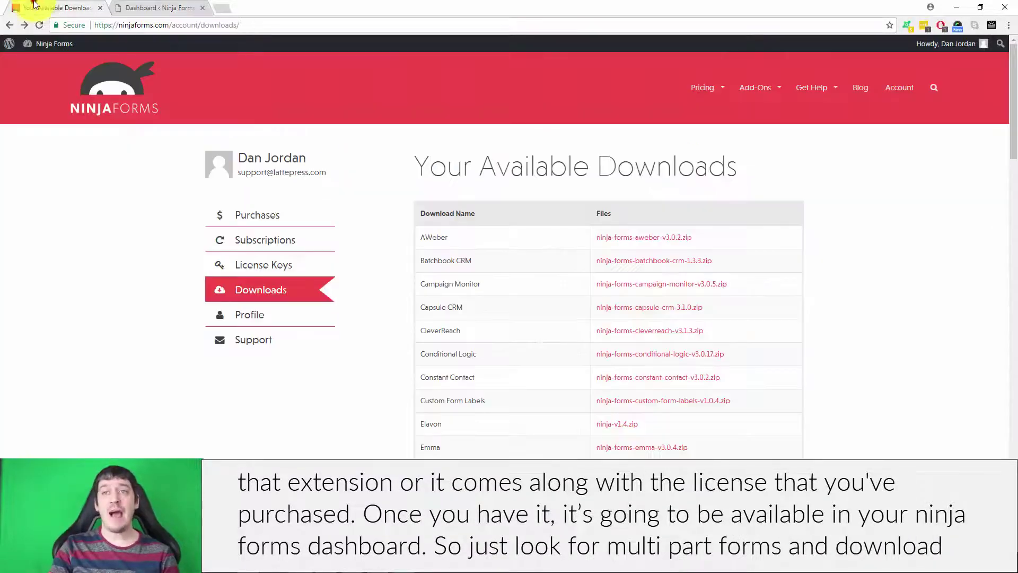
{"action": "scroll", "coordinate": [542, 260], "scroll_direction": "down", "scroll_amount": 5}
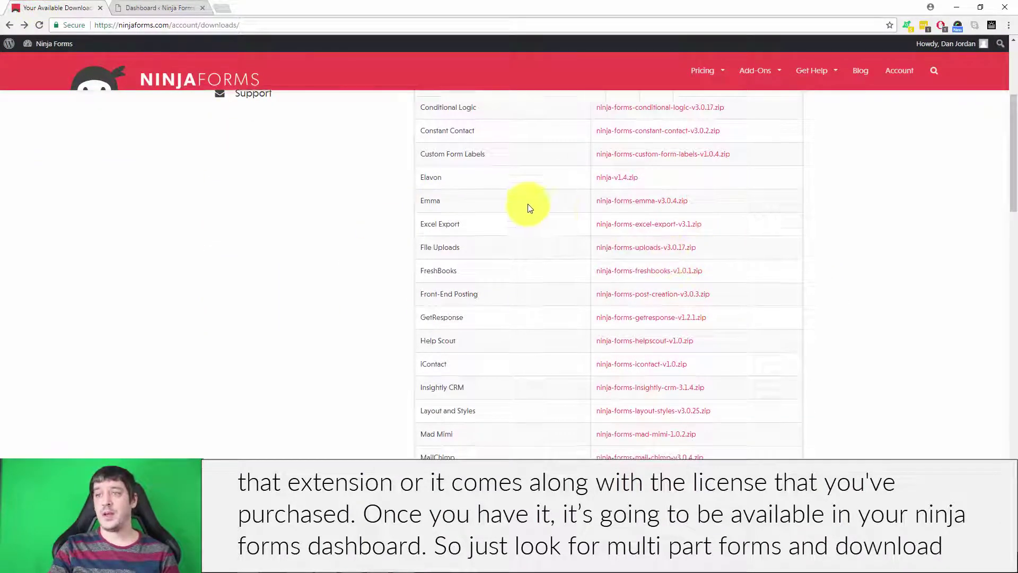
{"action": "scroll", "coordinate": [517, 185], "scroll_direction": "down", "scroll_amount": 3}
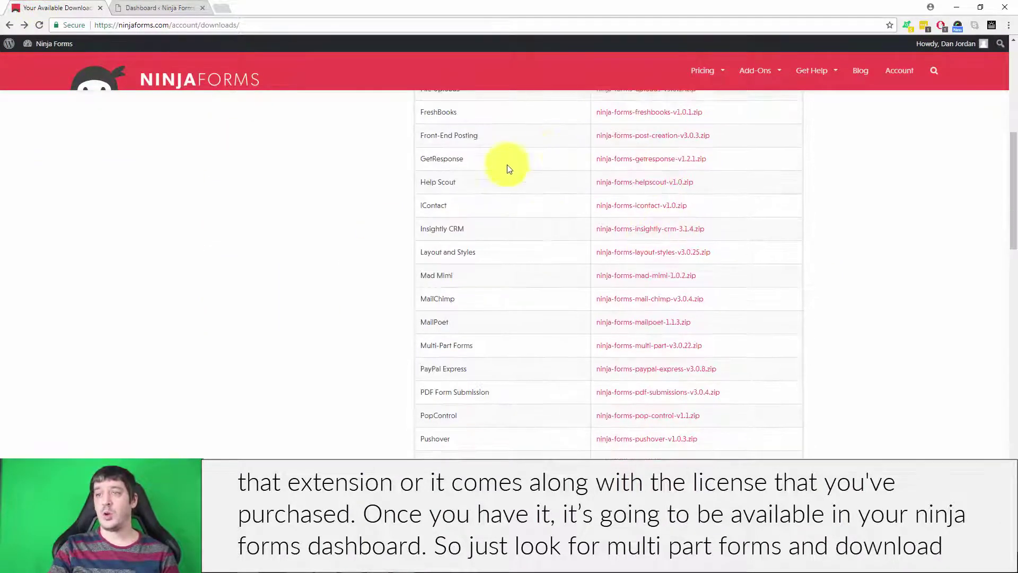
{"action": "left_click", "coordinate": [634, 348]}
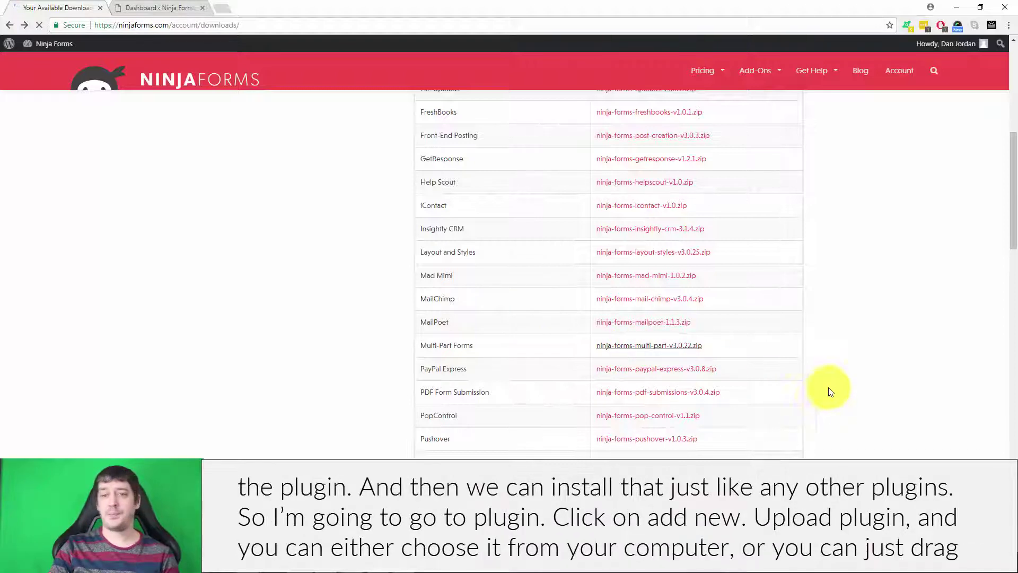
Upload ninja-forms-multi-part-v3.0.22.zip under Plugins > Add New, then install and activate Multi-Part Forms 3.0.22
{"action": "left_click", "coordinate": [160, 8]}
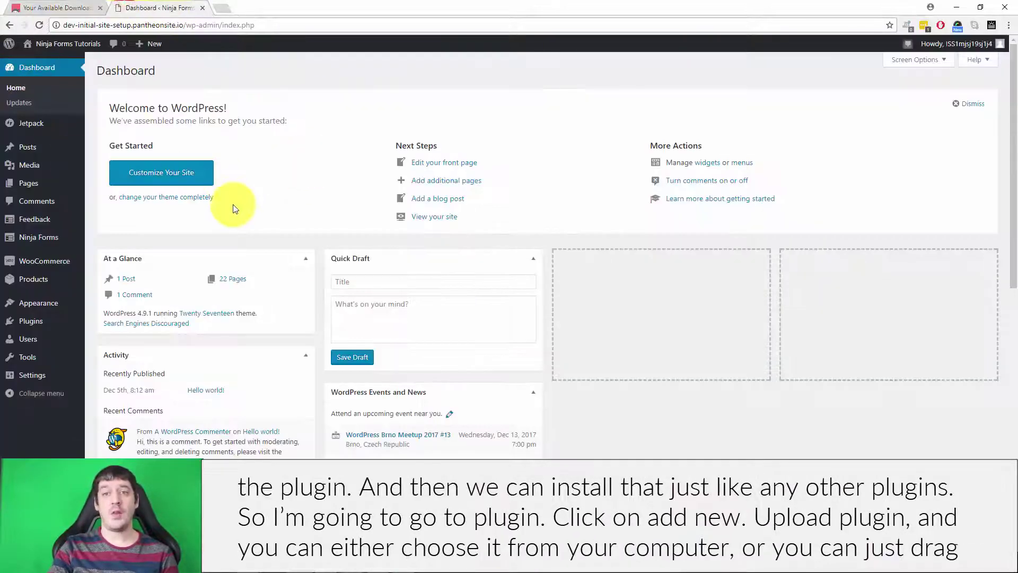
{"action": "mouse_move", "coordinate": [30, 321]}
{"action": "left_click", "coordinate": [123, 345]}
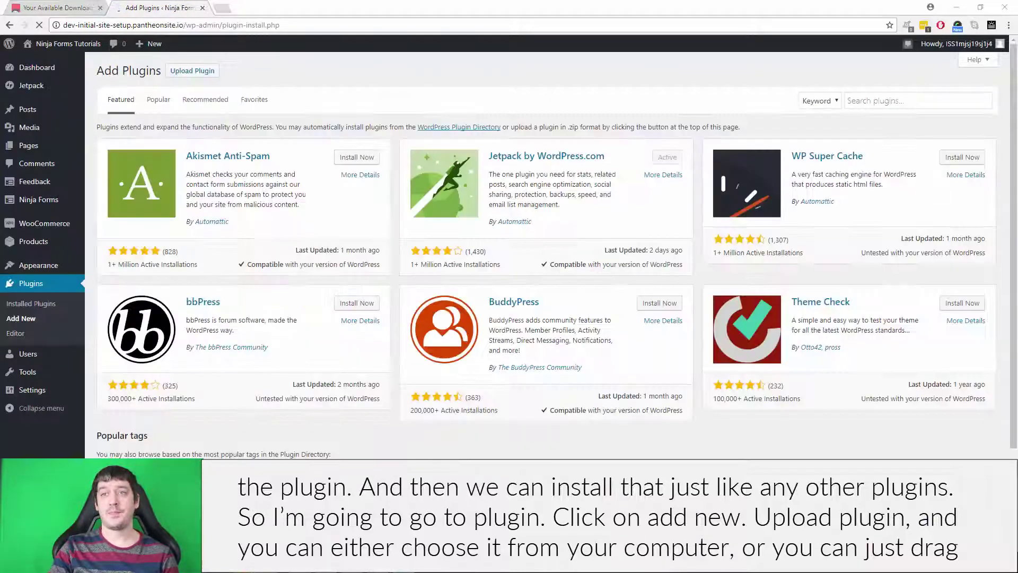
{"action": "left_click", "coordinate": [192, 71]}
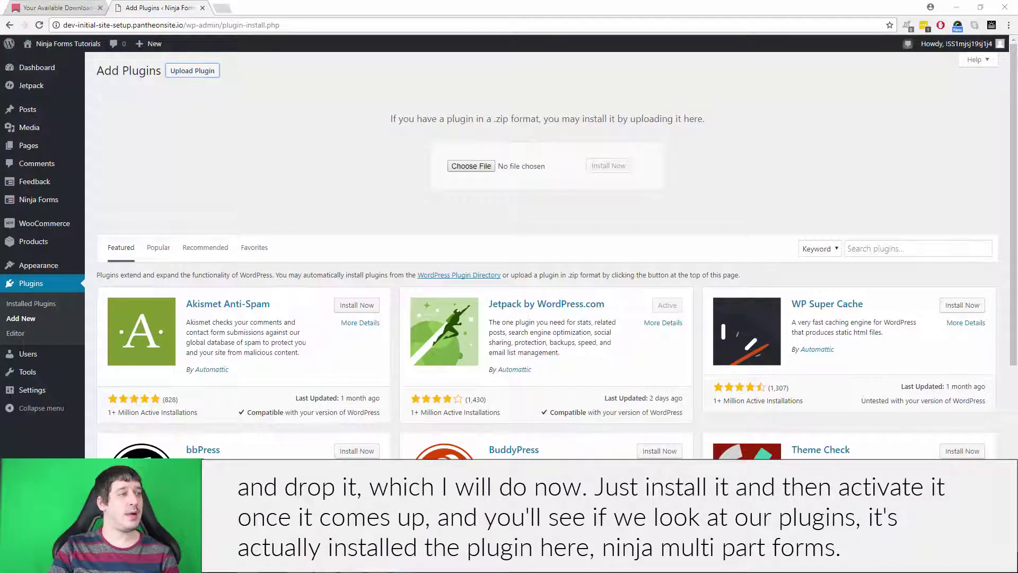
{"action": "left_click_drag", "start_coordinate": [4, 239], "coordinate": [486, 163]}
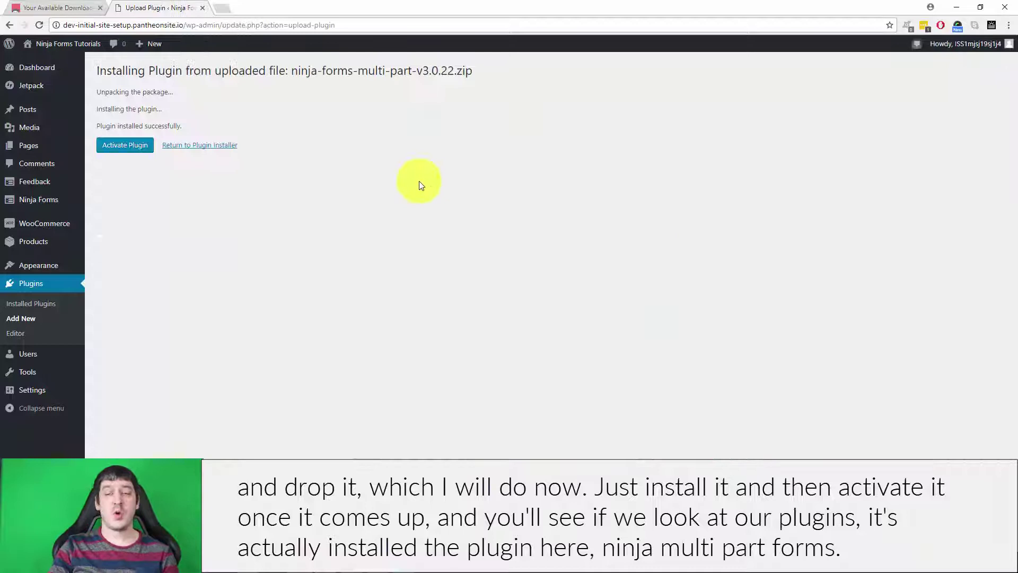
{"action": "left_click", "coordinate": [132, 147]}
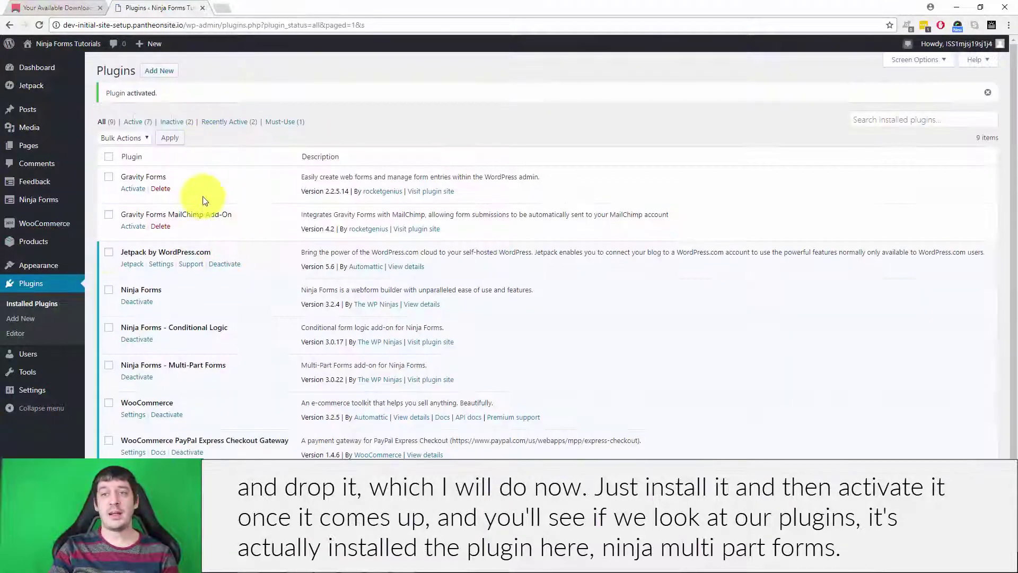
{"action": "scroll", "coordinate": [206, 213], "scroll_direction": "down", "scroll_amount": 1}
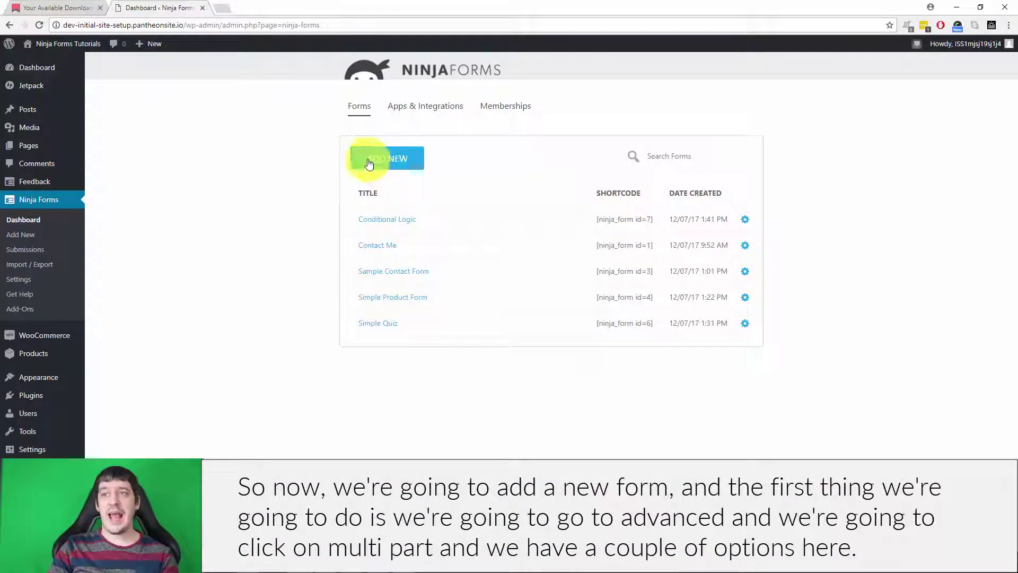
Create a blank Ninja Forms form and open its Advanced > Multi-Part settings
{"action": "left_click", "coordinate": [368, 157]}
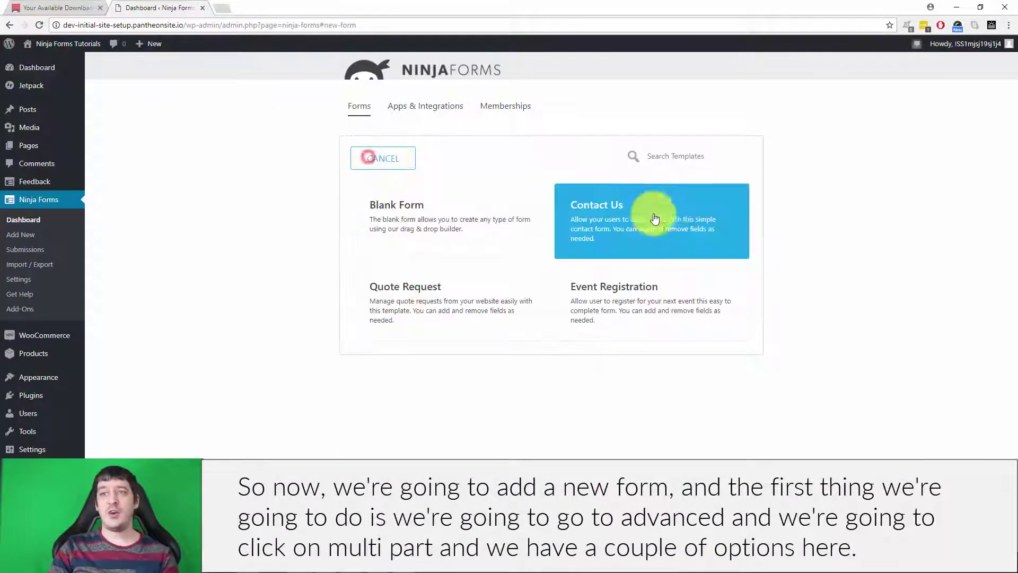
{"action": "left_click", "coordinate": [482, 220]}
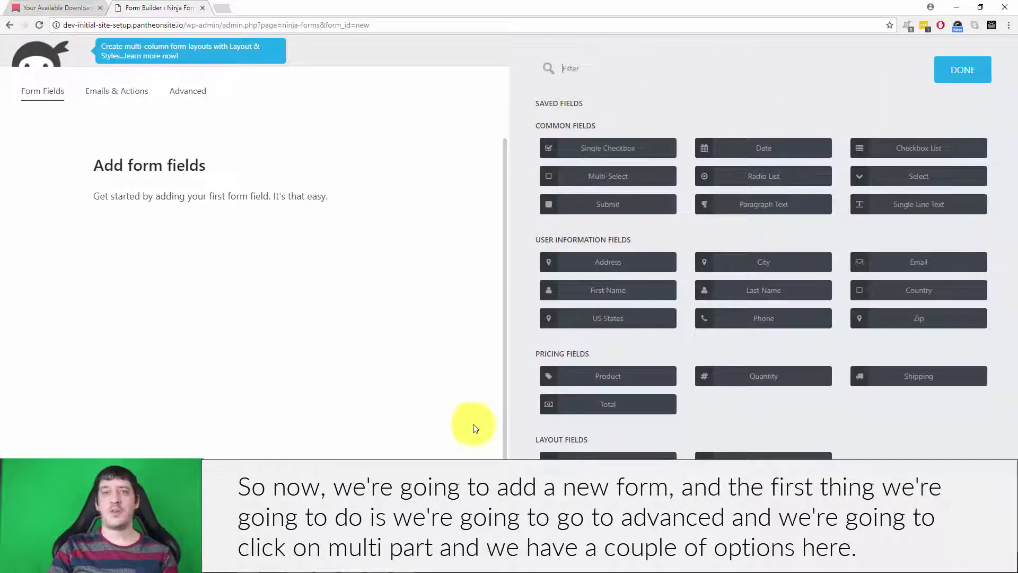
{"action": "left_click", "coordinate": [184, 88]}
{"action": "left_click", "coordinate": [486, 210]}
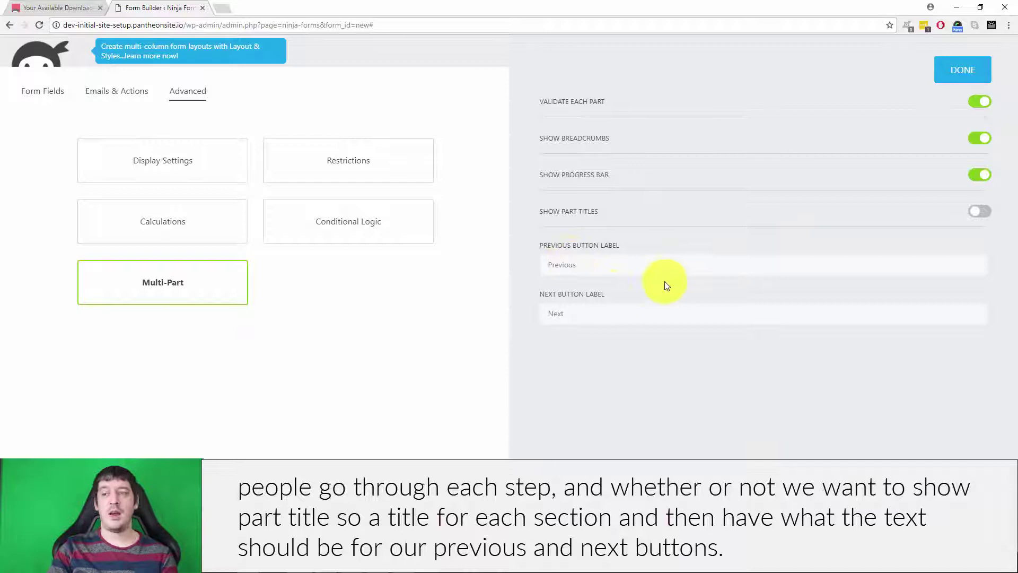
Add a First Name field to the form's first part
{"action": "left_click", "coordinate": [953, 74]}
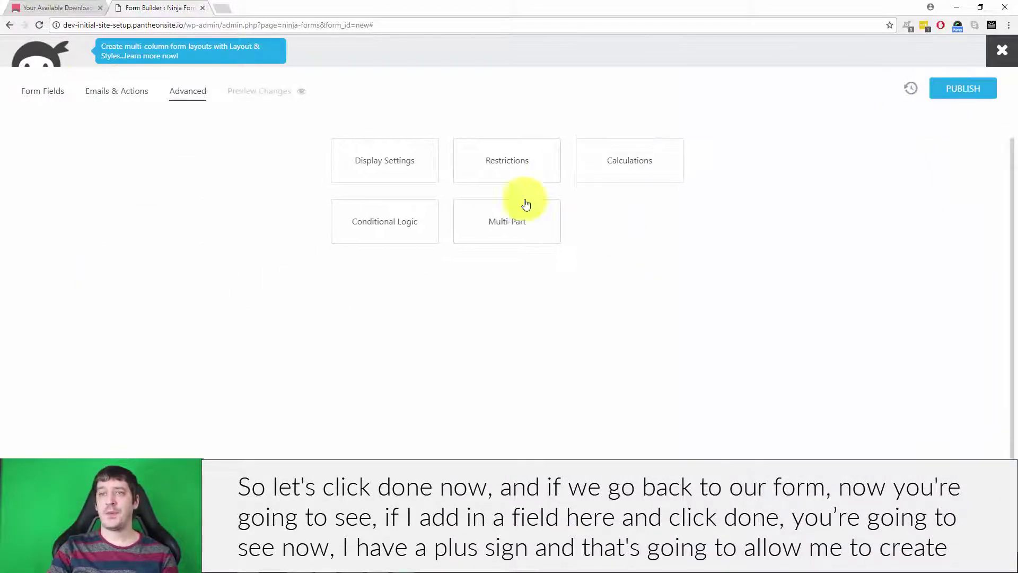
{"action": "left_click", "coordinate": [38, 91]}
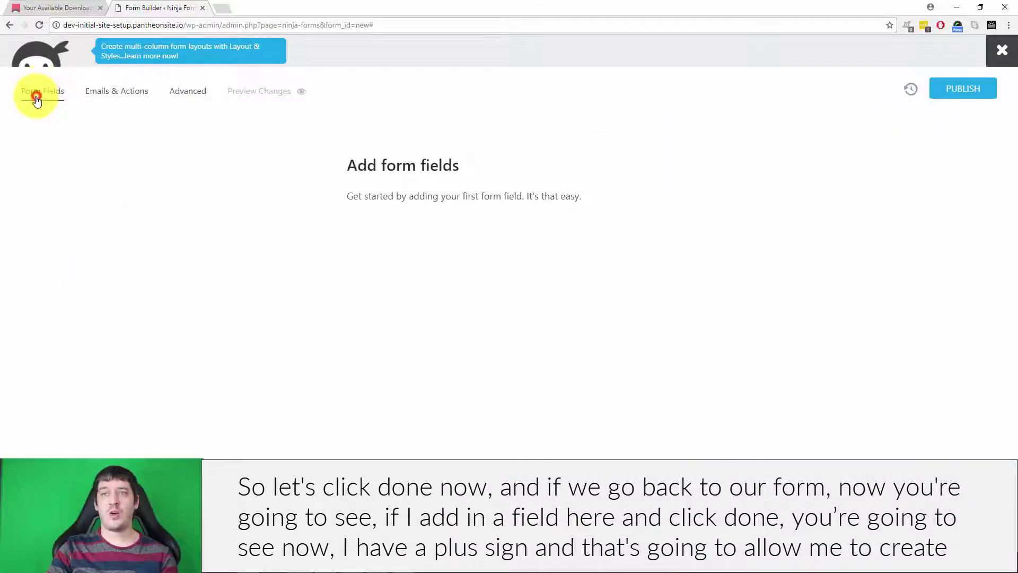
{"action": "left_click", "coordinate": [977, 428]}
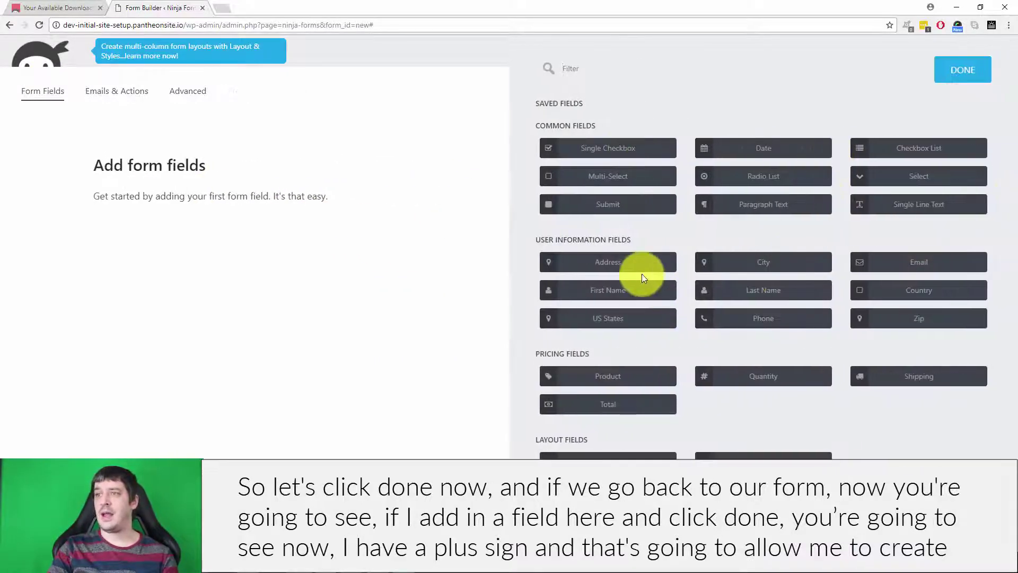
{"action": "left_click", "coordinate": [591, 290]}
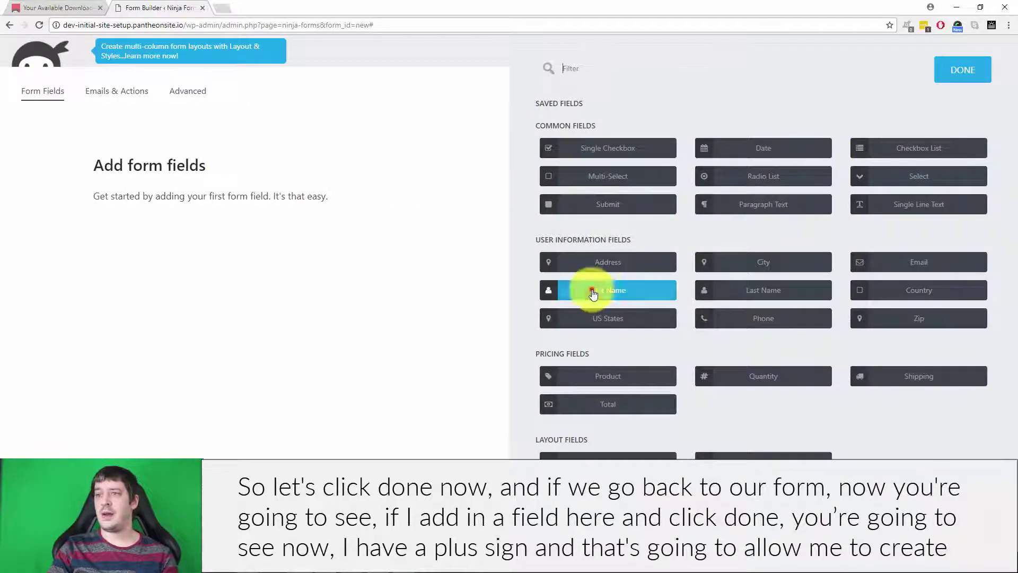
{"action": "left_click", "coordinate": [954, 71]}
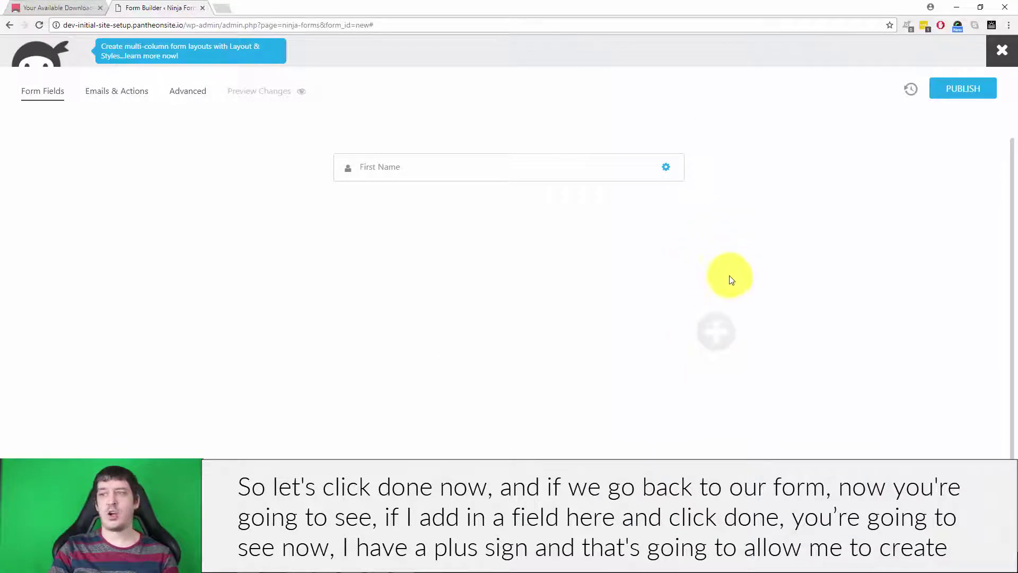
Create a second form part holding only an Address field
{"action": "left_click", "coordinate": [719, 334]}
{"action": "left_click", "coordinate": [313, 334]}
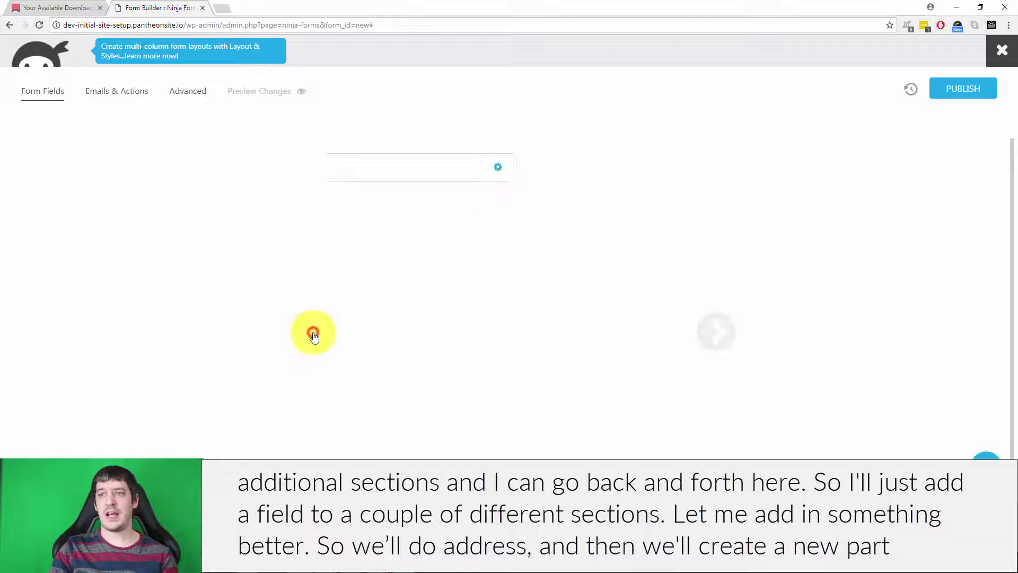
{"action": "left_click", "coordinate": [714, 332]}
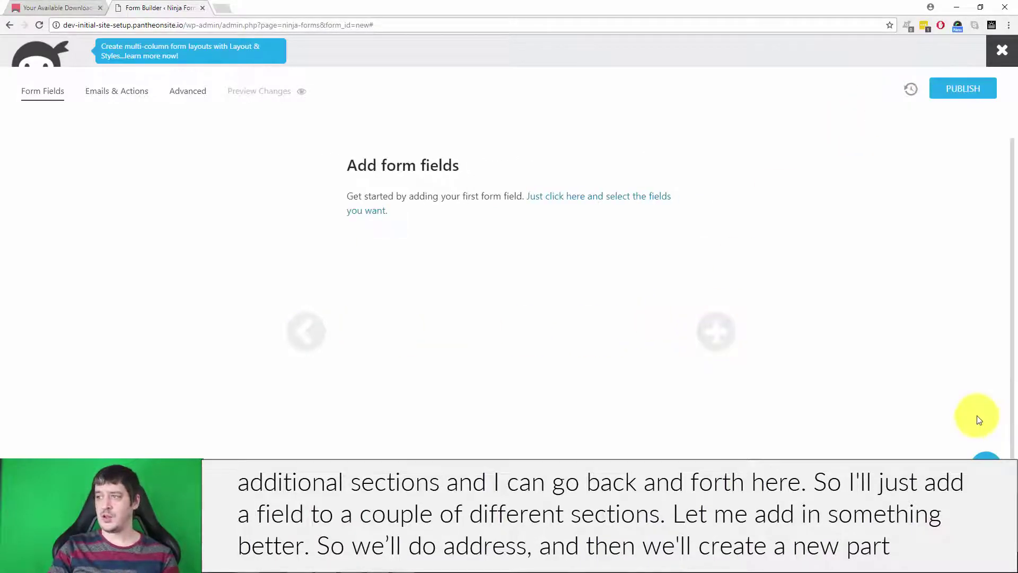
{"action": "left_click", "coordinate": [979, 456]}
{"action": "left_click", "coordinate": [606, 285]}
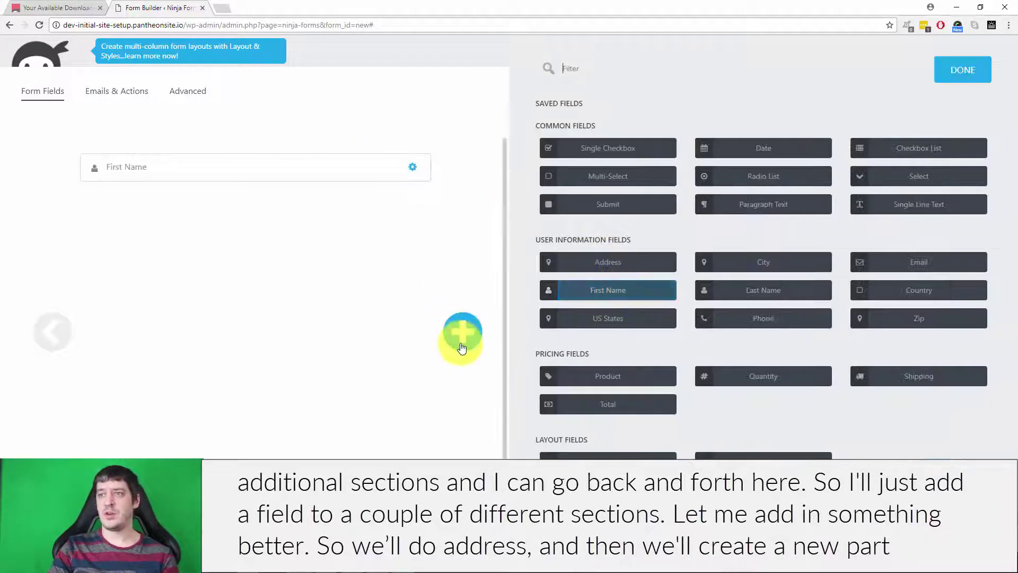
{"action": "left_click", "coordinate": [401, 168]}
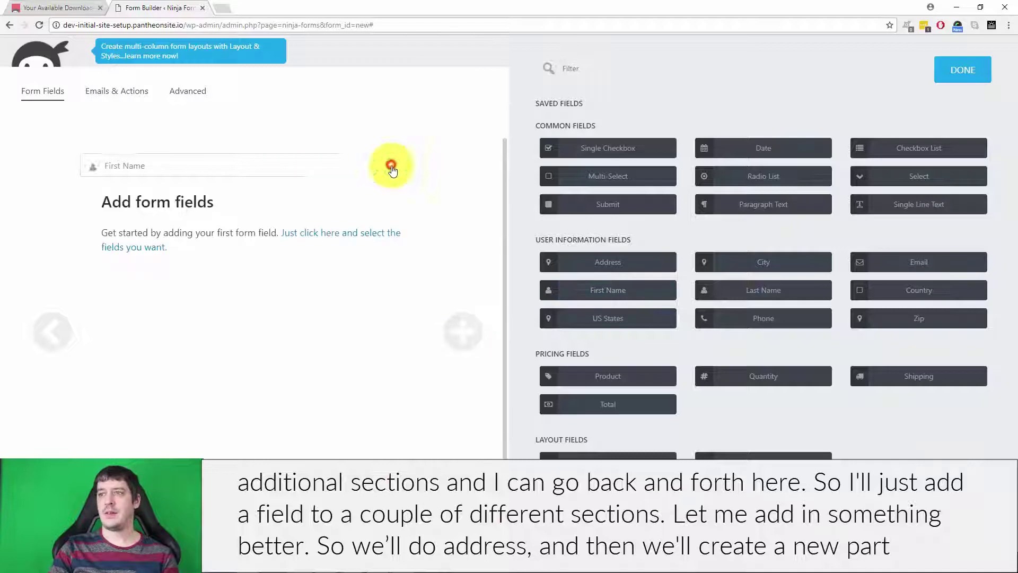
{"action": "left_click", "coordinate": [617, 263]}
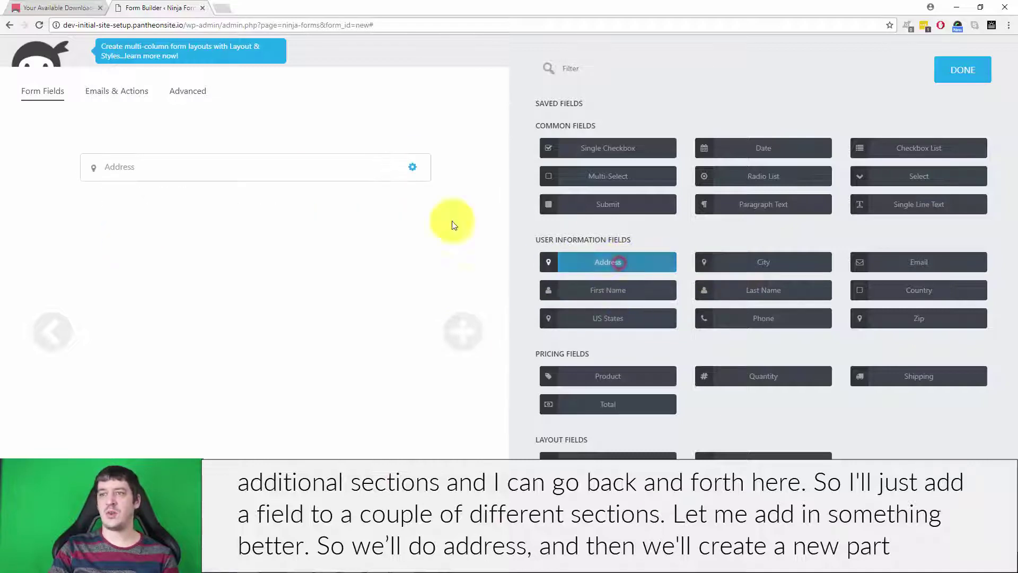
Add a third part with a Last Name field and a fourth part with an Email field
{"action": "left_click", "coordinate": [461, 328]}
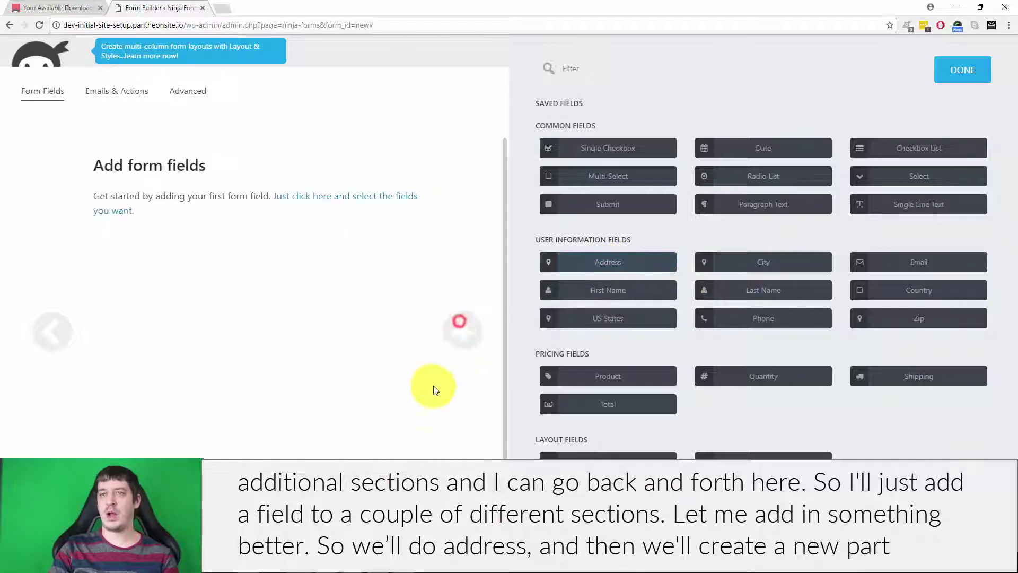
{"action": "left_click", "coordinate": [762, 292]}
{"action": "left_click", "coordinate": [461, 329]}
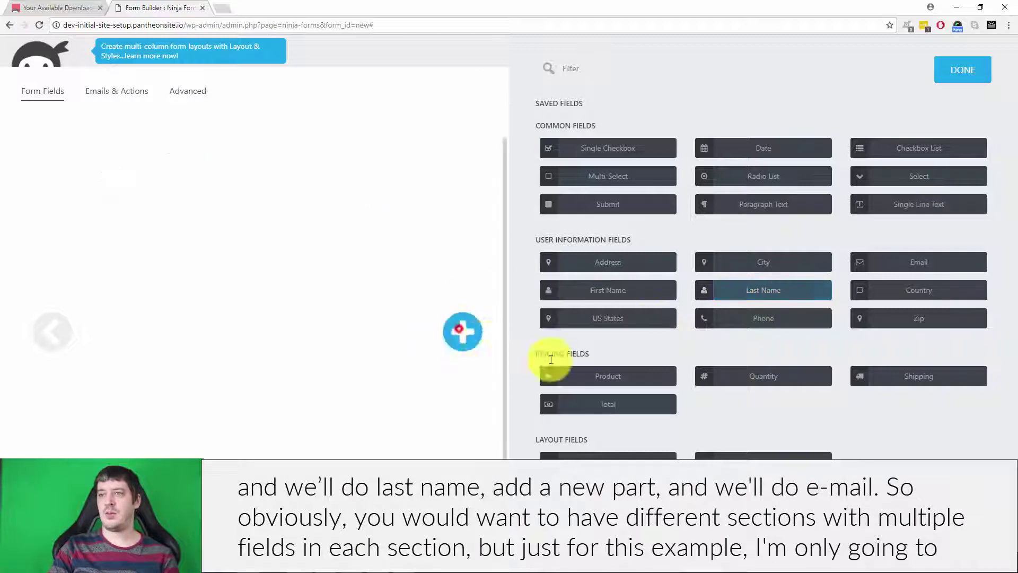
{"action": "left_click", "coordinate": [895, 271]}
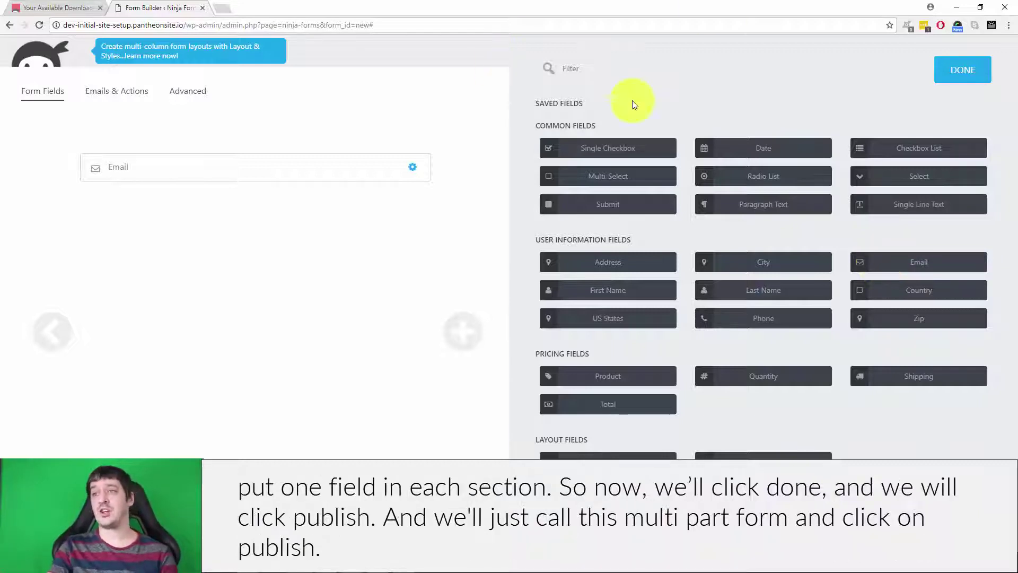
Publish the form with the title 'Multi Part Form'
{"action": "left_click", "coordinate": [982, 70]}
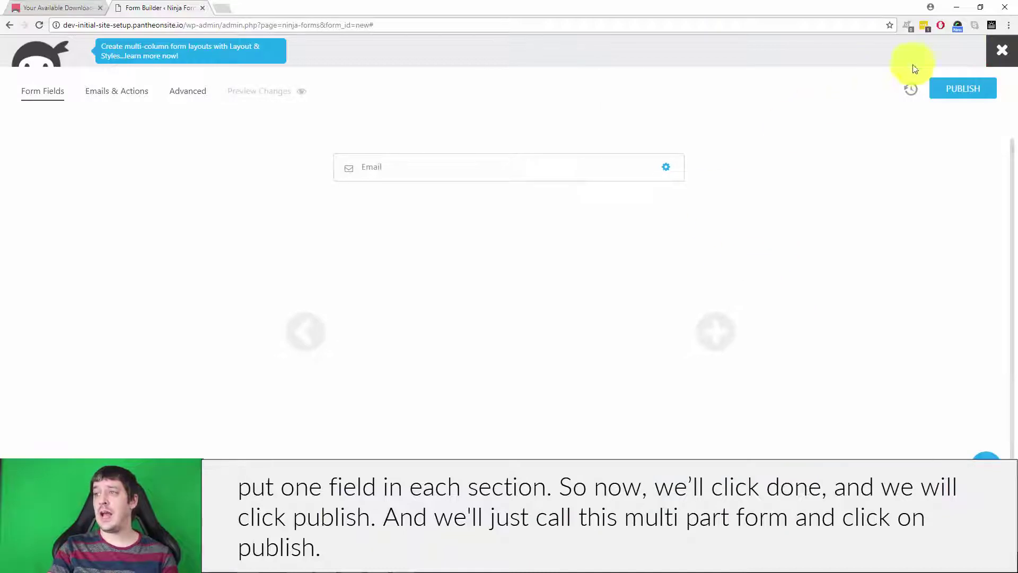
{"action": "left_click", "coordinate": [974, 93]}
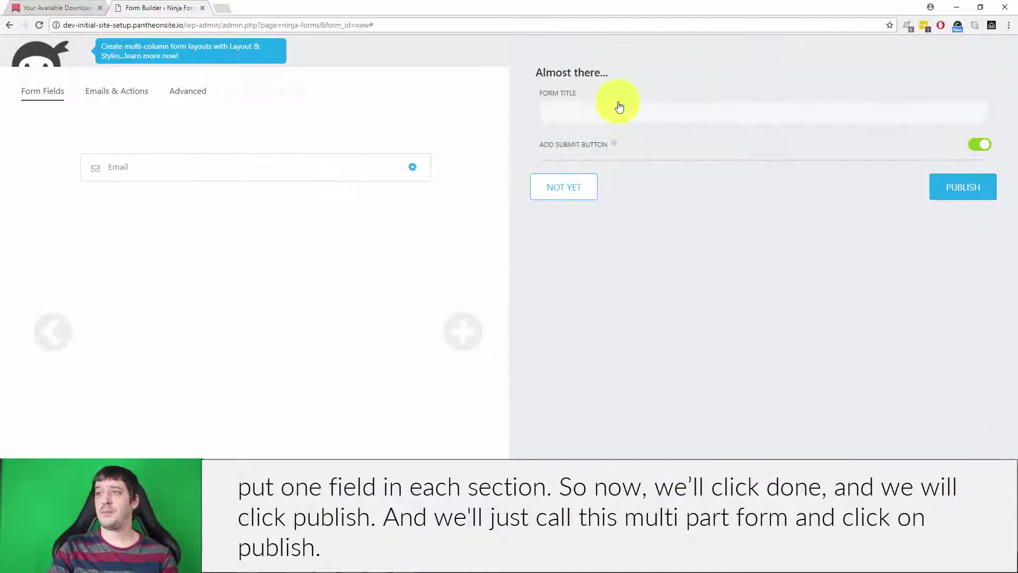
{"action": "left_click", "coordinate": [617, 107]}
{"action": "type", "text": "Multi Part Form"}
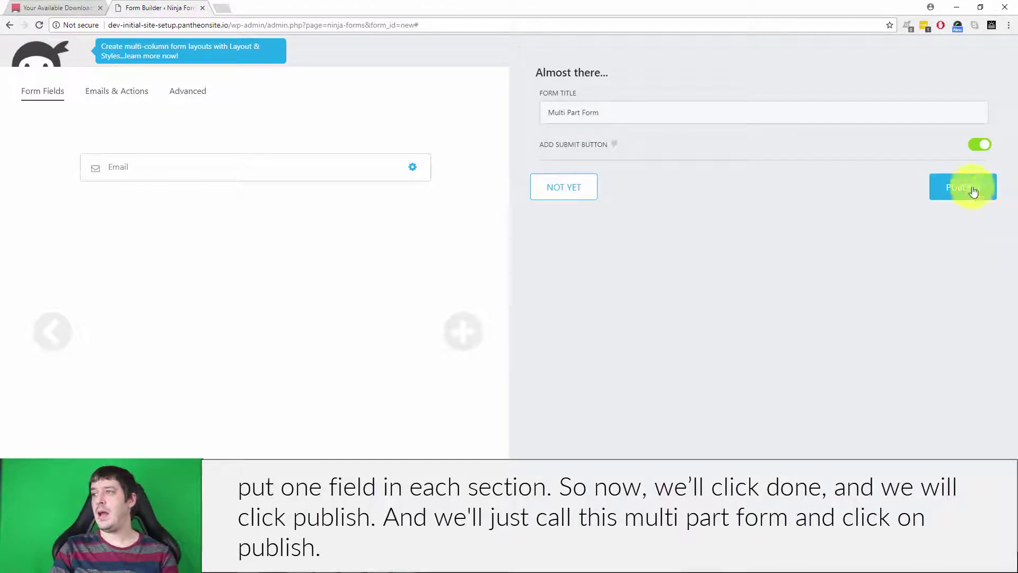
{"action": "left_click", "coordinate": [971, 188]}
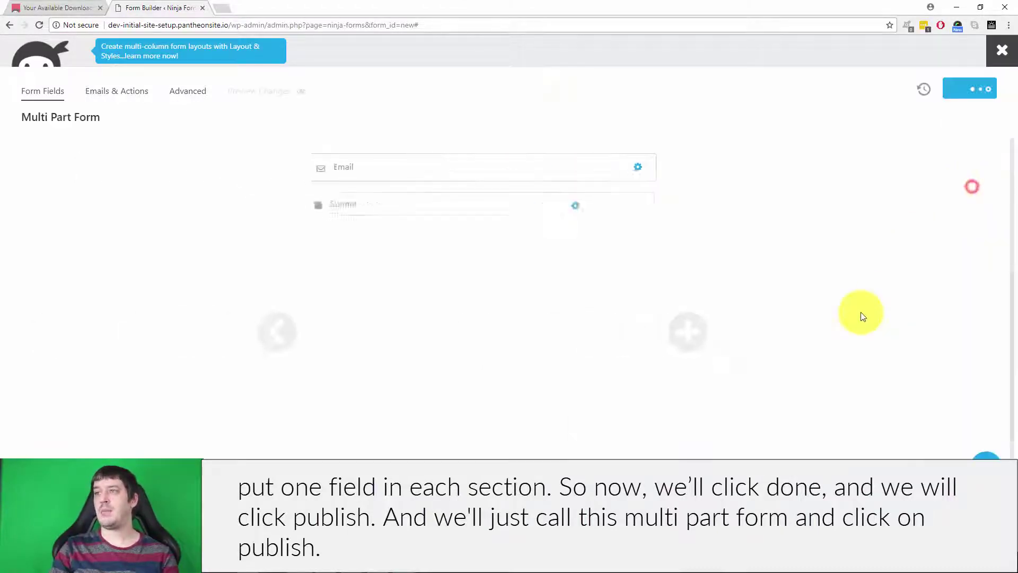
Create a new page titled 'Multi Part Form' and insert the Multi Part Form form into it
{"action": "left_click", "coordinate": [1001, 48]}
{"action": "mouse_move", "coordinate": [32, 145]}
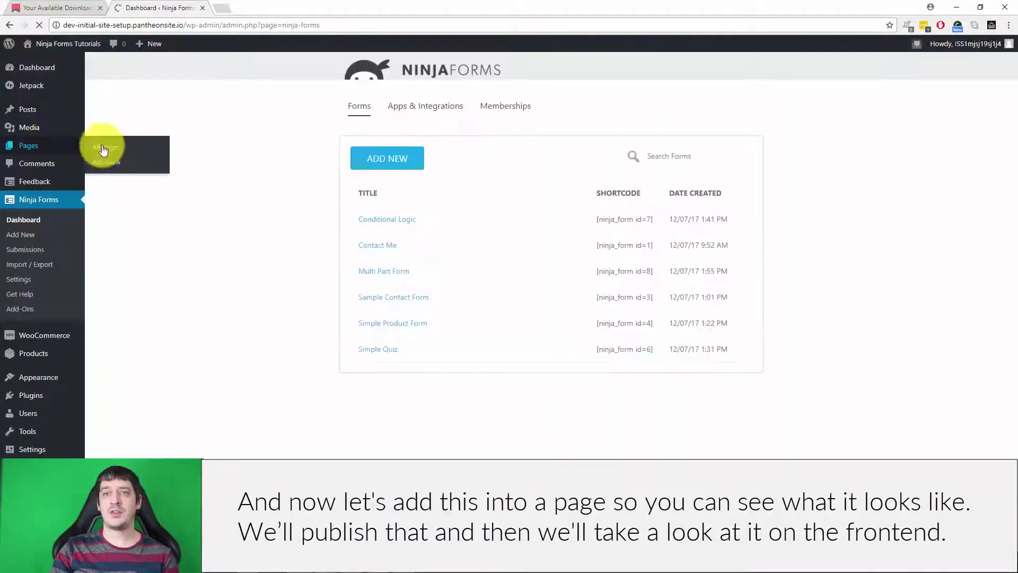
{"action": "right_click", "coordinate": [116, 161]}
{"action": "left_click", "coordinate": [159, 193]}
{"action": "left_click", "coordinate": [238, 10]}
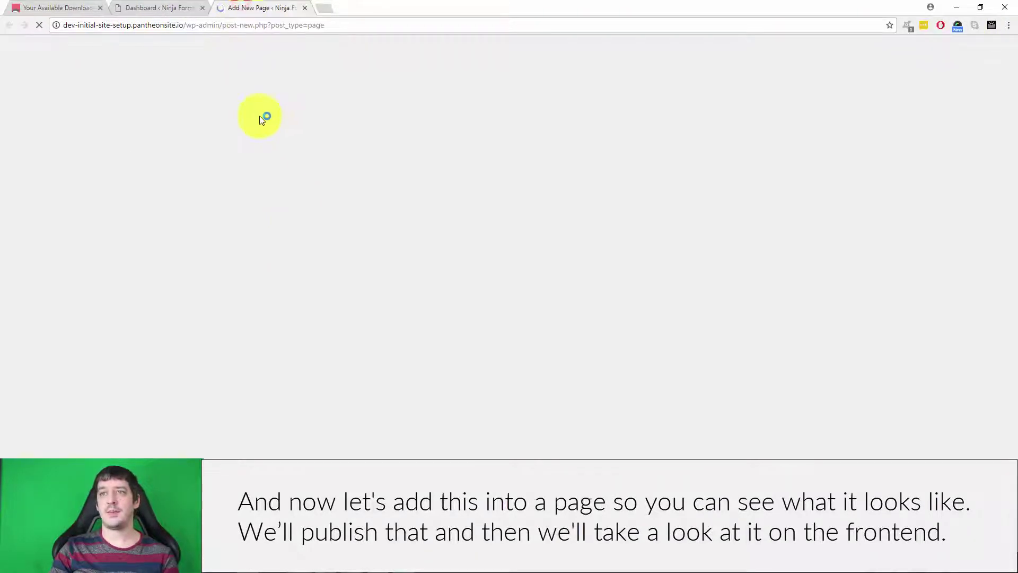
{"action": "type", "text": "Mui"}
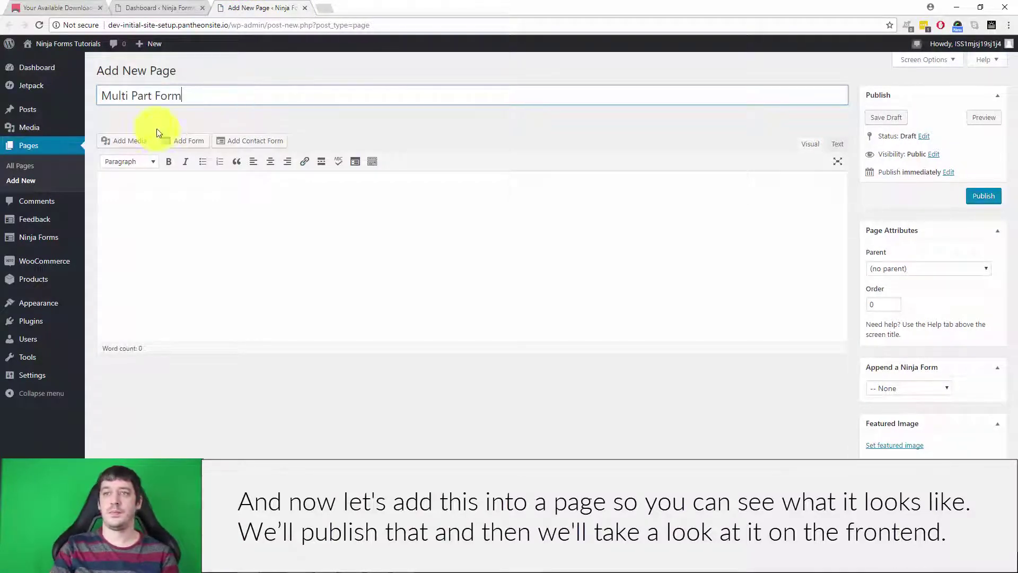
{"action": "left_click", "coordinate": [175, 138]}
{"action": "left_click", "coordinate": [588, 281]}
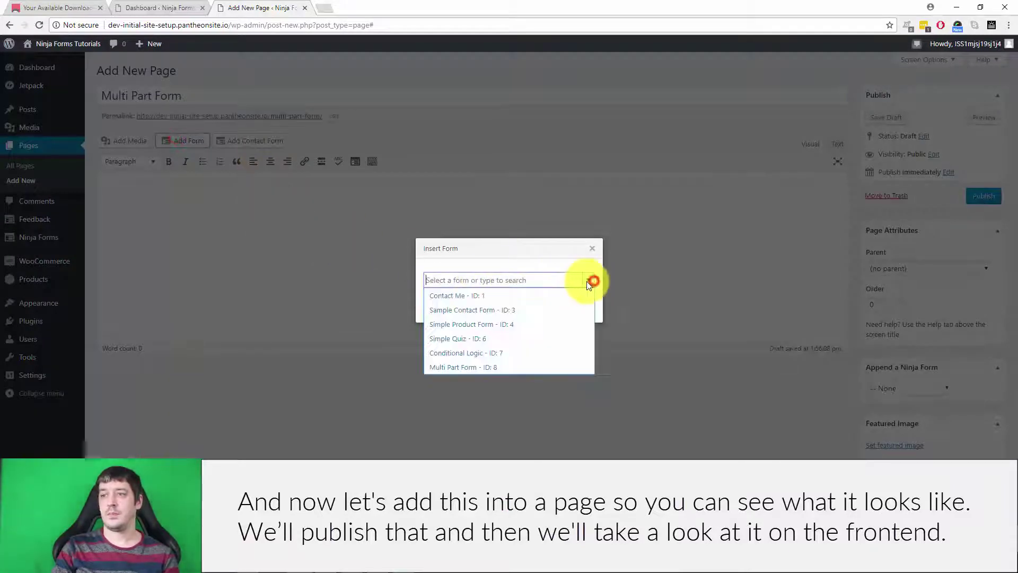
{"action": "left_click", "coordinate": [511, 366]}
{"action": "left_click", "coordinate": [438, 302]}
Publish the page and view it live in a new tab
{"action": "left_click", "coordinate": [975, 195]}
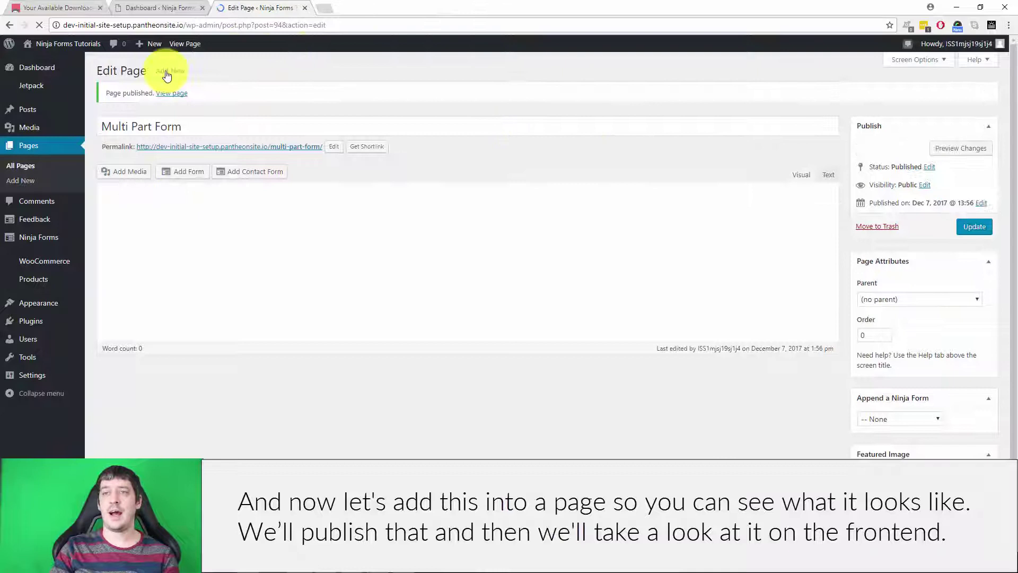
{"action": "right_click", "coordinate": [159, 146]}
{"action": "left_click", "coordinate": [175, 150]}
{"action": "left_click", "coordinate": [366, 7]}
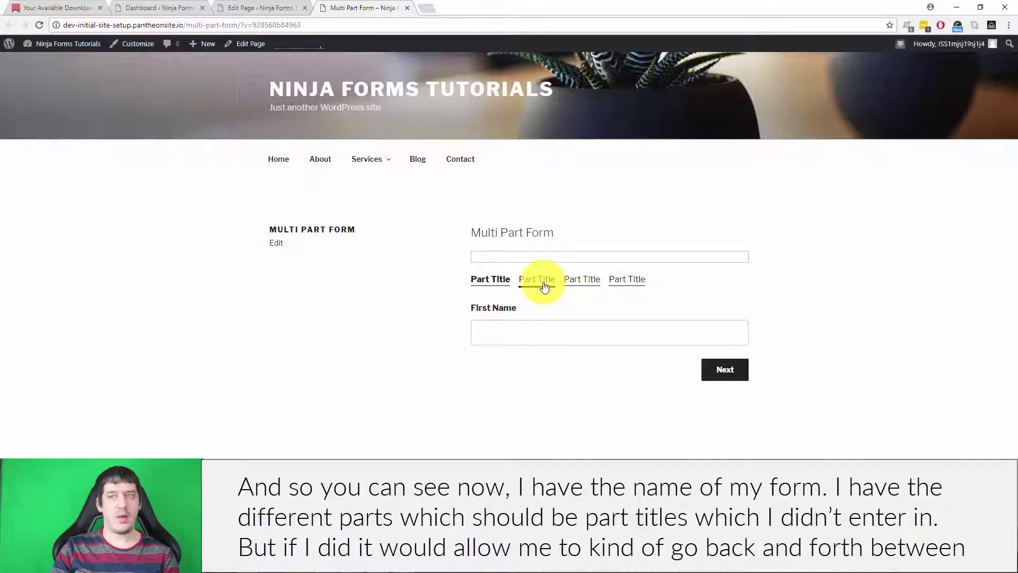
Use the breadcrumbs to view the Address, Last Name and Email parts, ending on First Name
{"action": "left_click", "coordinate": [521, 279]}
{"action": "left_click", "coordinate": [580, 281]}
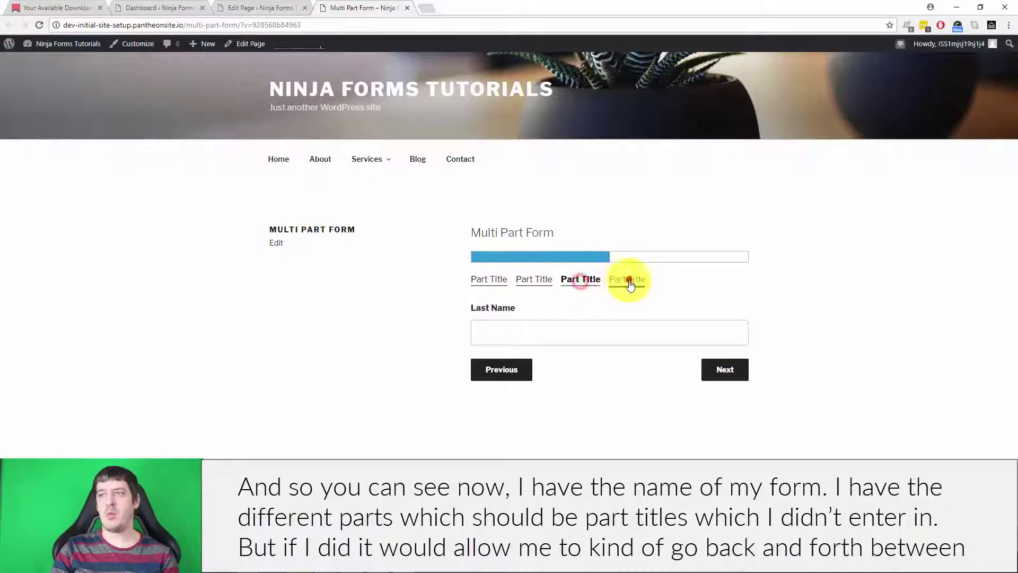
{"action": "left_click", "coordinate": [482, 280]}
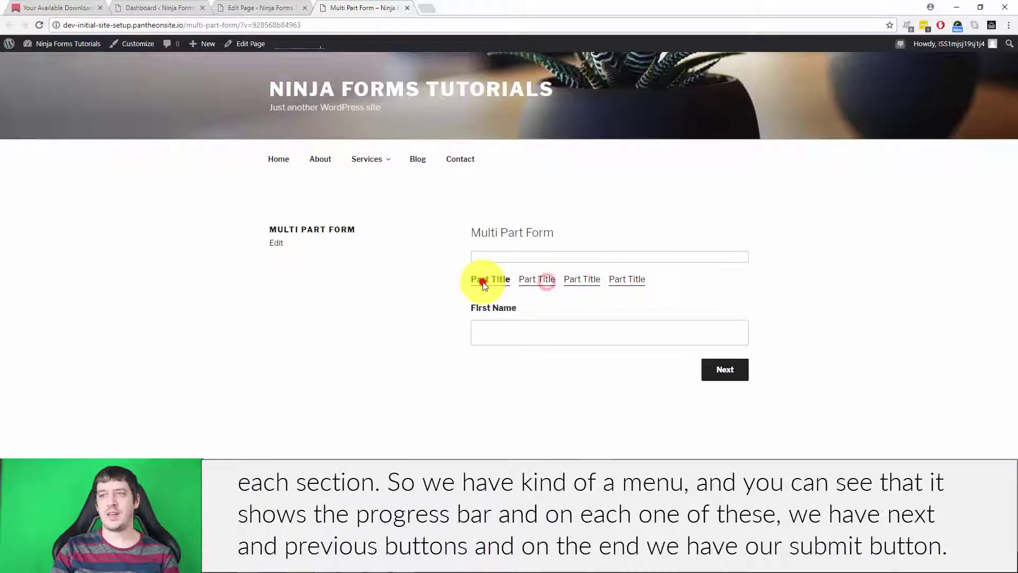
{"action": "left_click", "coordinate": [532, 279]}
{"action": "left_click", "coordinate": [579, 279]}
{"action": "left_click", "coordinate": [623, 279]}
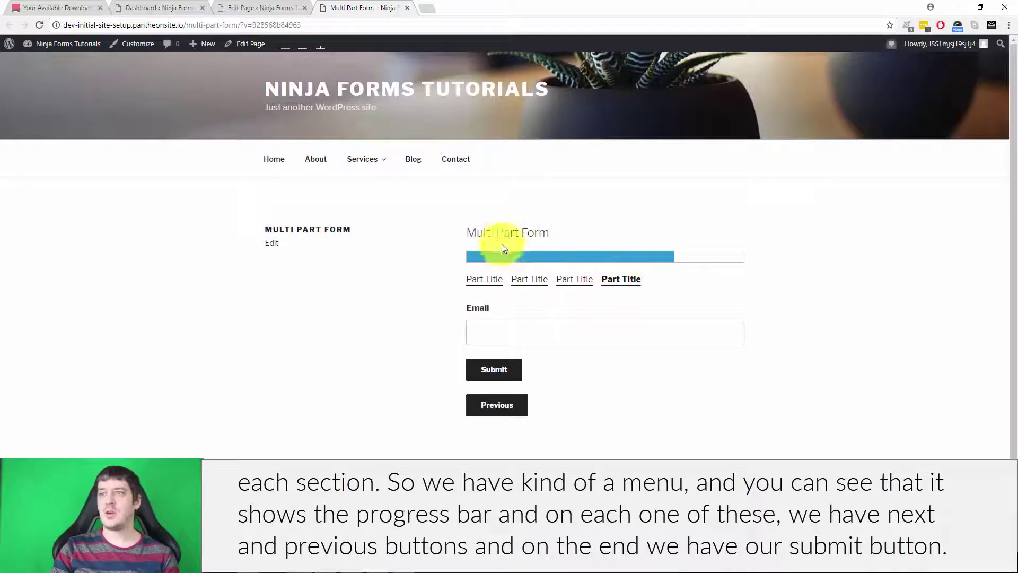
{"action": "left_click", "coordinate": [482, 280]}
{"action": "left_click", "coordinate": [535, 279]}
{"action": "left_click", "coordinate": [579, 280]}
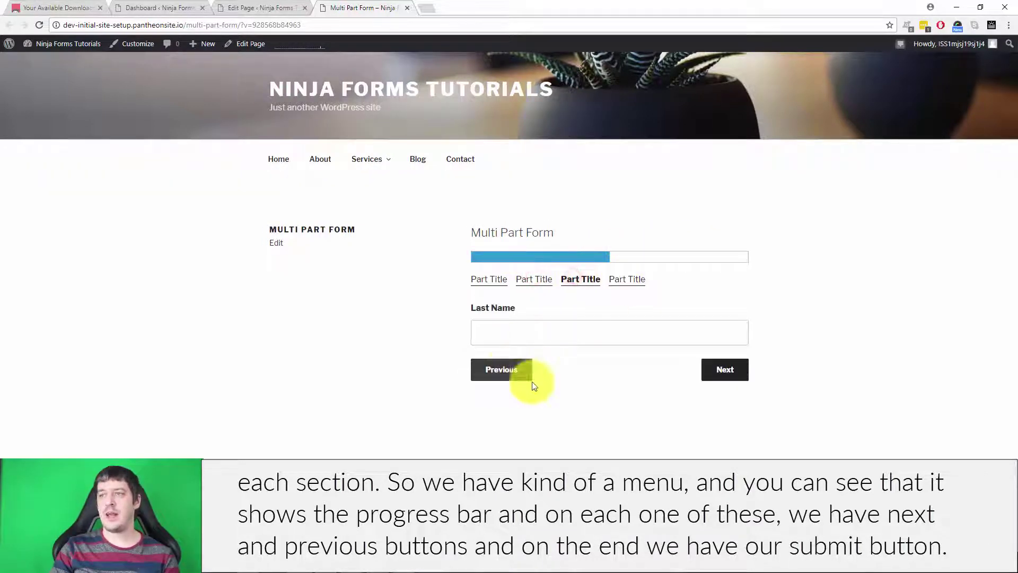
{"action": "left_click", "coordinate": [617, 284]}
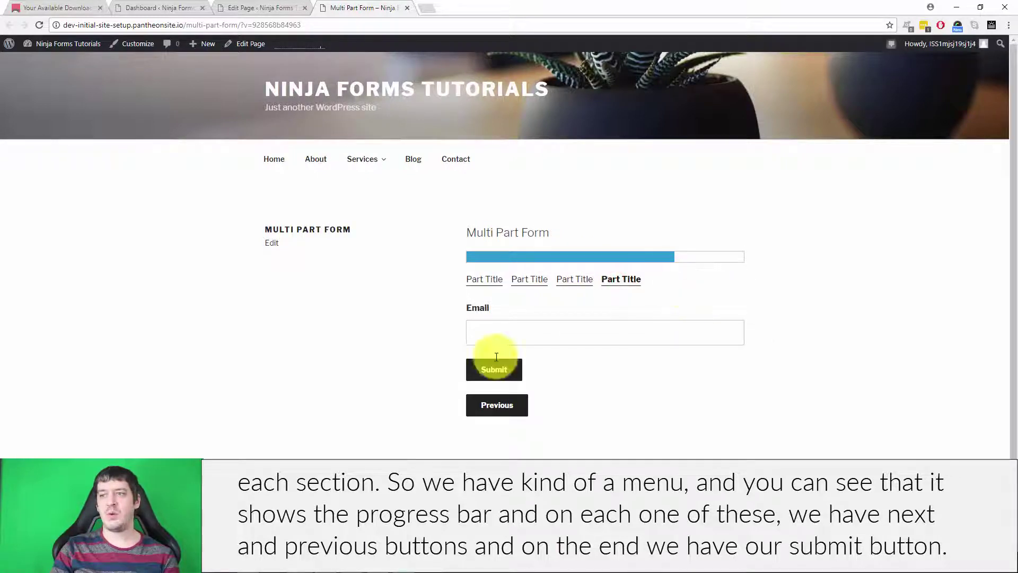
{"action": "left_click", "coordinate": [485, 280]}
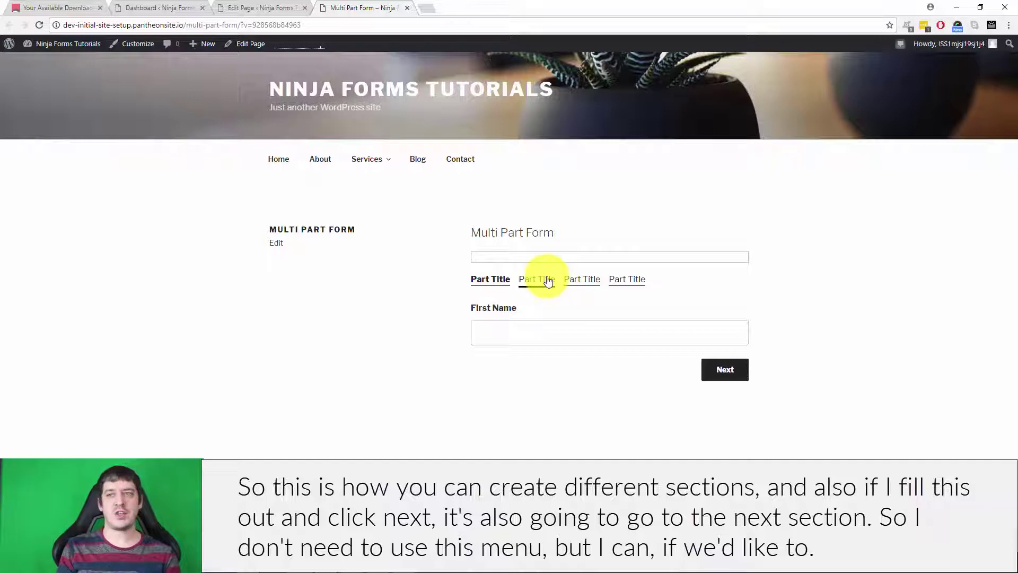
Enter 'sdasdas' in First Name and advance to the Address part
{"action": "left_click", "coordinate": [505, 332]}
{"action": "type", "text": "sdasdas"}
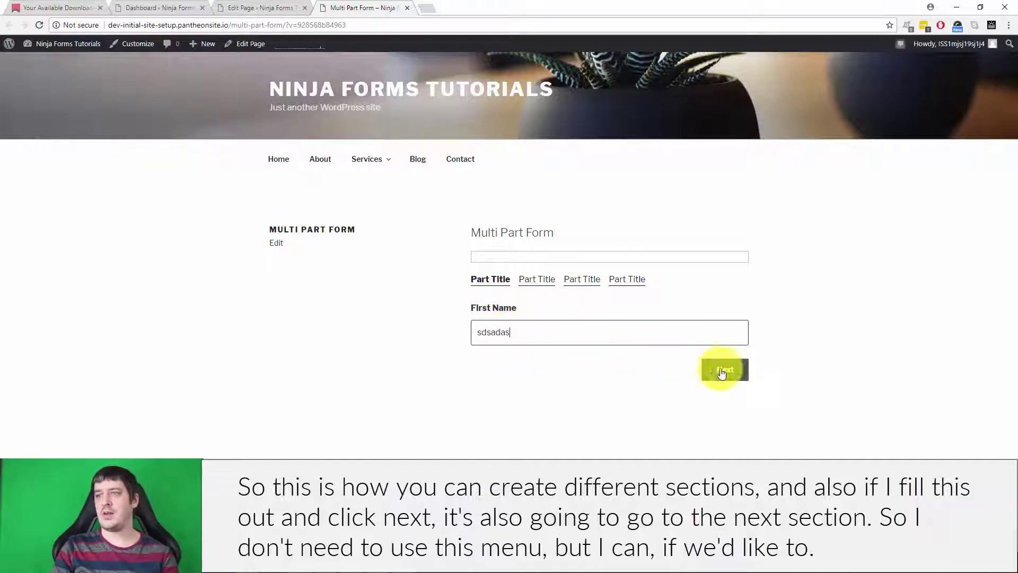
{"action": "left_click", "coordinate": [727, 371]}
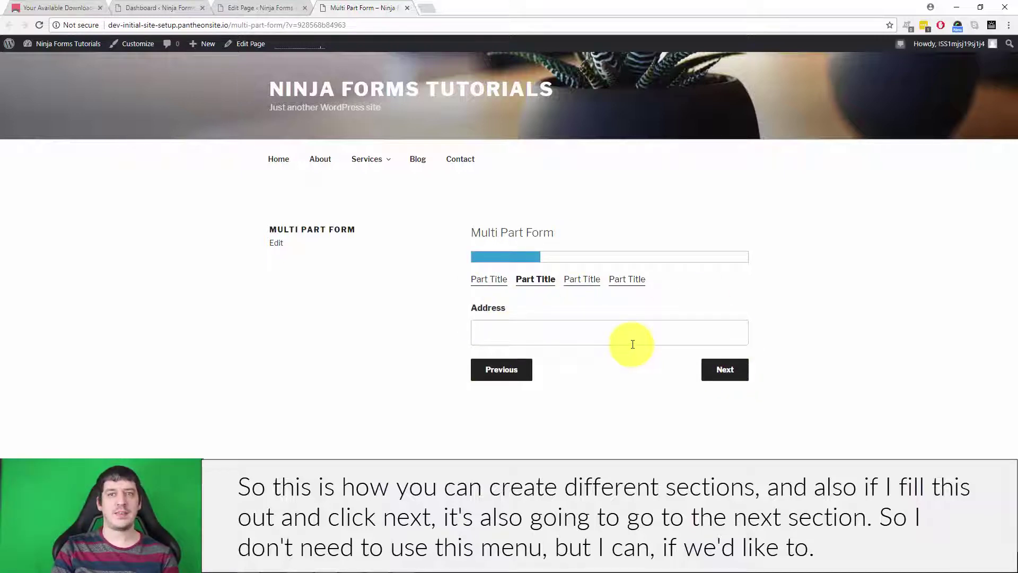
Jump between the Last Name, Address and Email parts via breadcrumbs, returning to First Name
{"action": "left_click", "coordinate": [582, 279]}
{"action": "left_click", "coordinate": [533, 280]}
{"action": "left_click", "coordinate": [482, 282]}
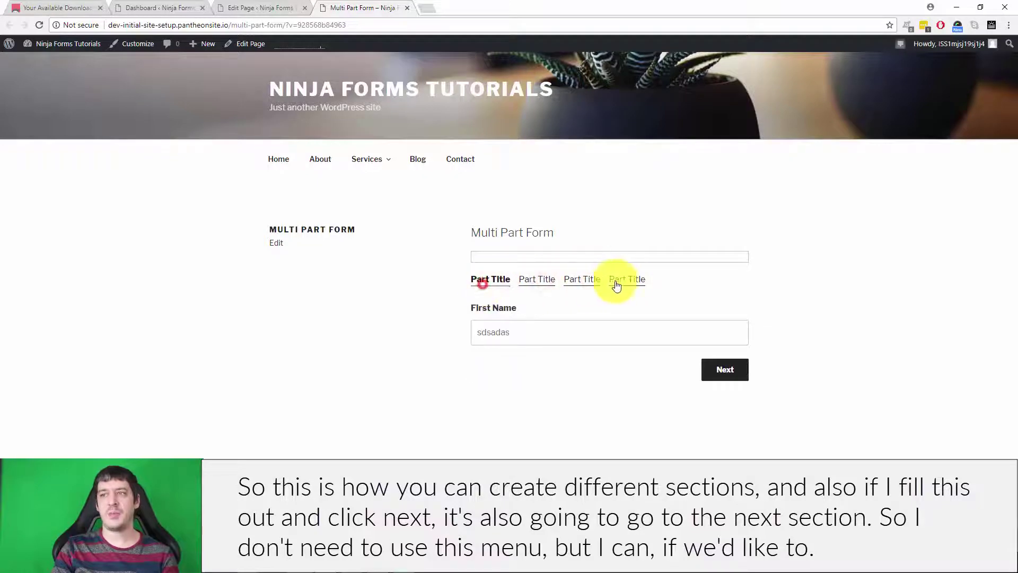
{"action": "left_click", "coordinate": [616, 285]}
{"action": "left_click", "coordinate": [483, 279]}
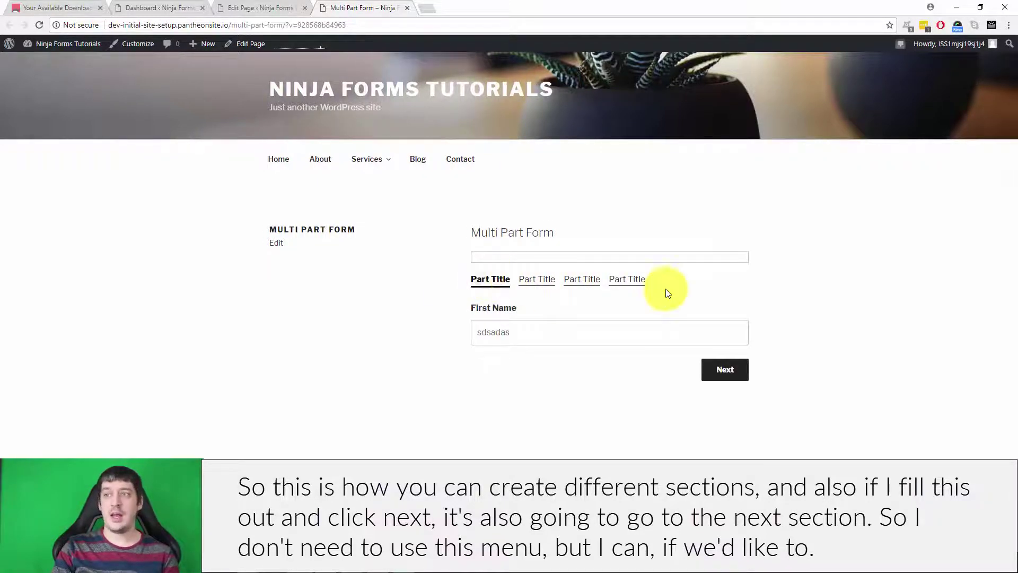